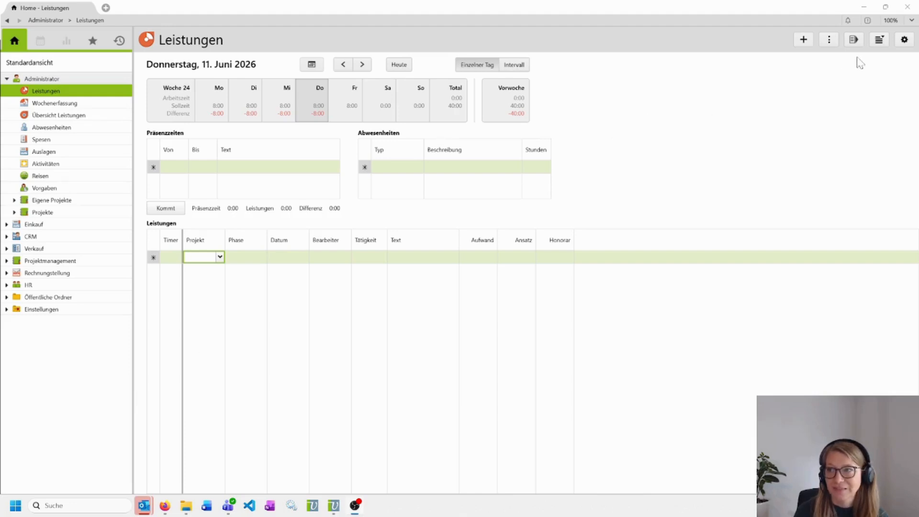
Step: Add a column titled "Von" after the Text column in the services list, with the expression minutenIntVon
click(879, 40)
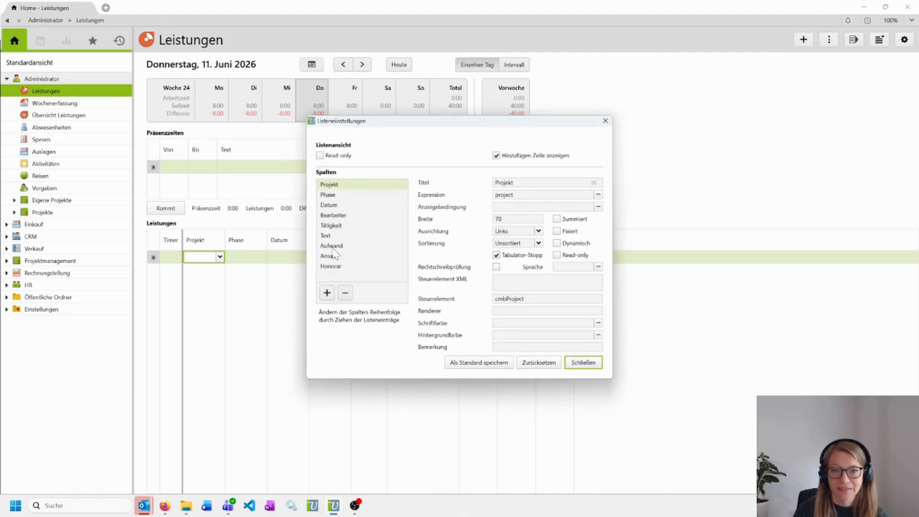
click(326, 237)
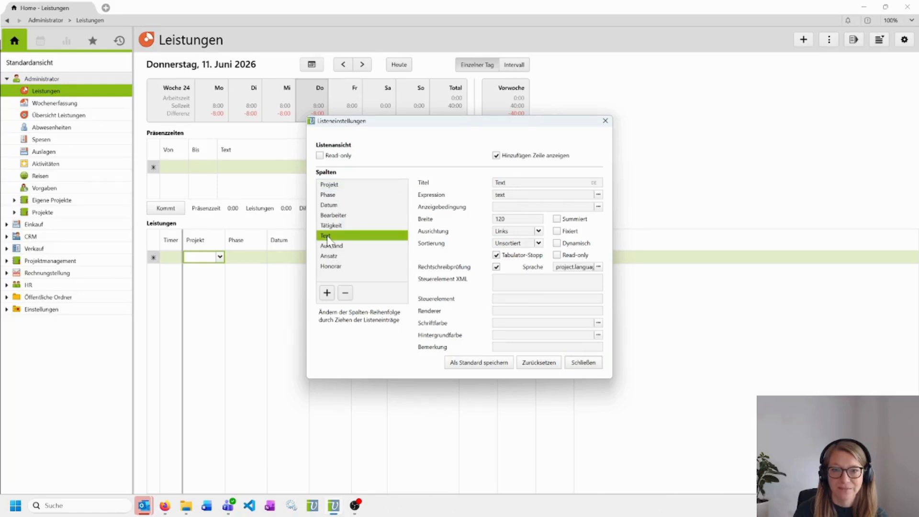
click(327, 292)
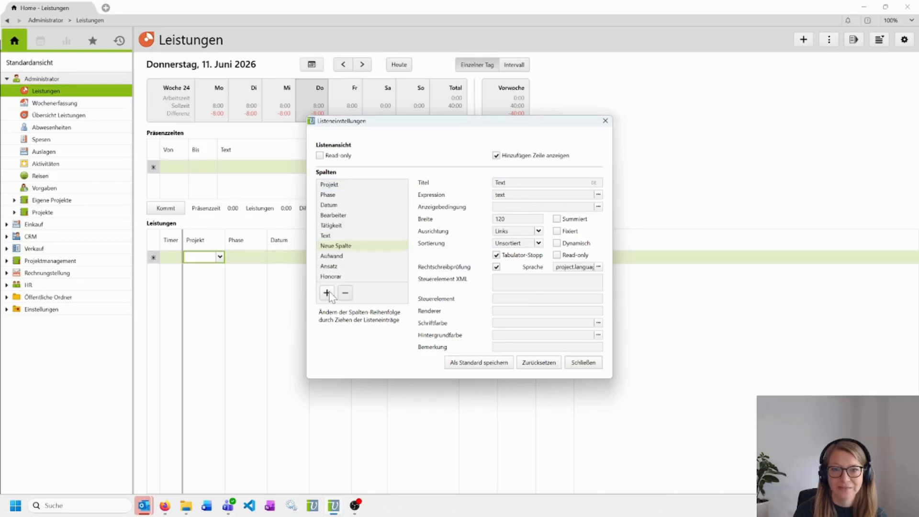
key(BackSpace)
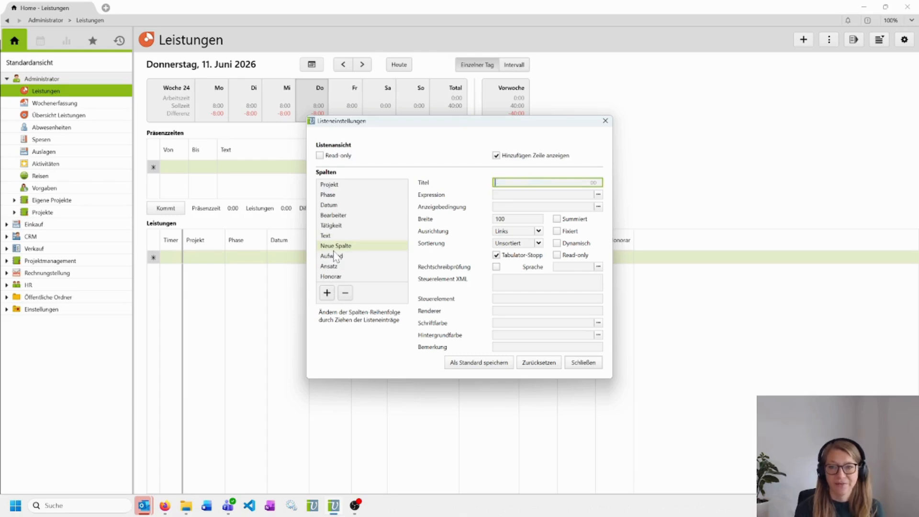
text(Von)
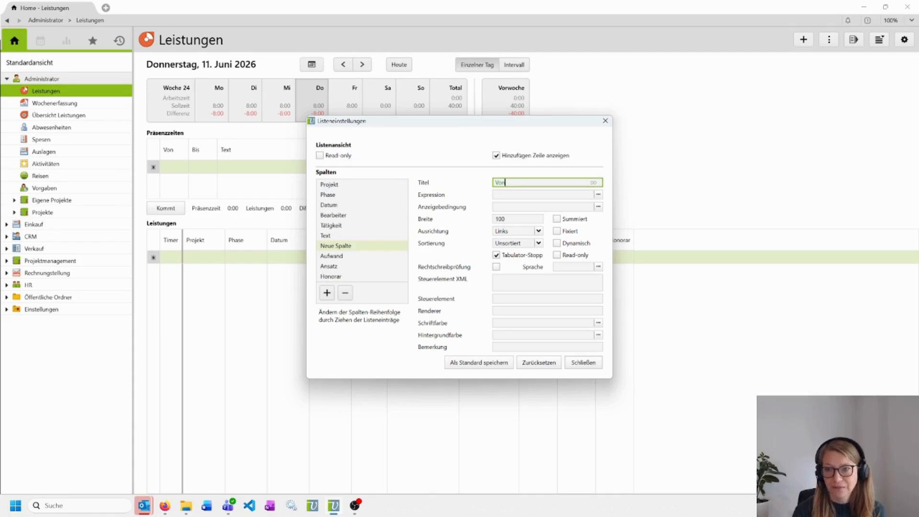
click(512, 194)
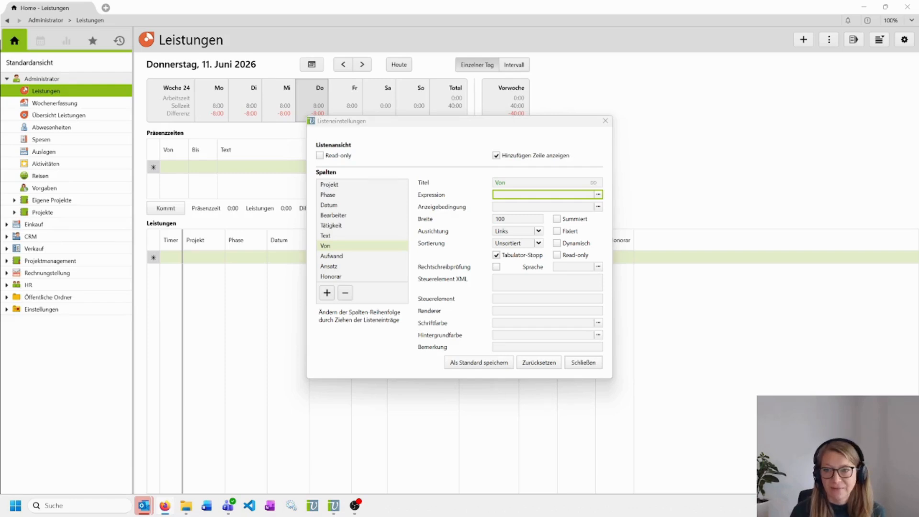
key(alt+Tab)
text(minutenIntVon)
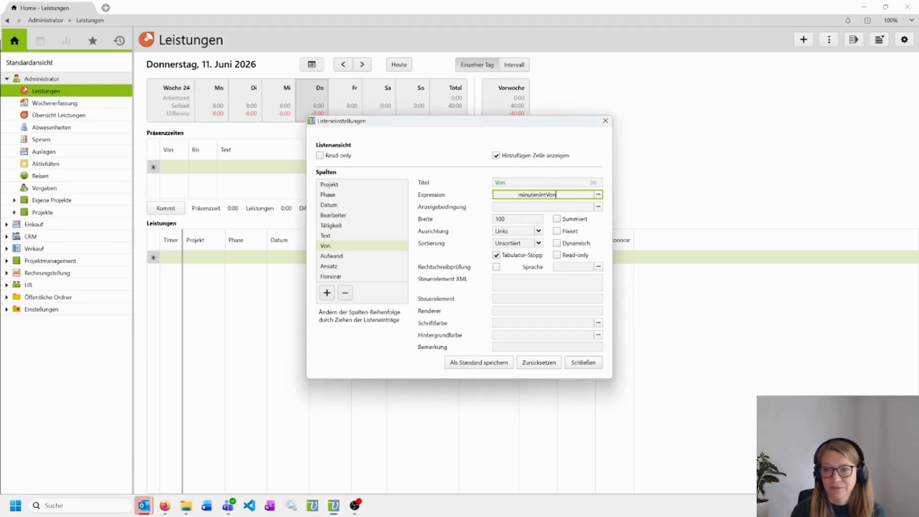
key(Home)
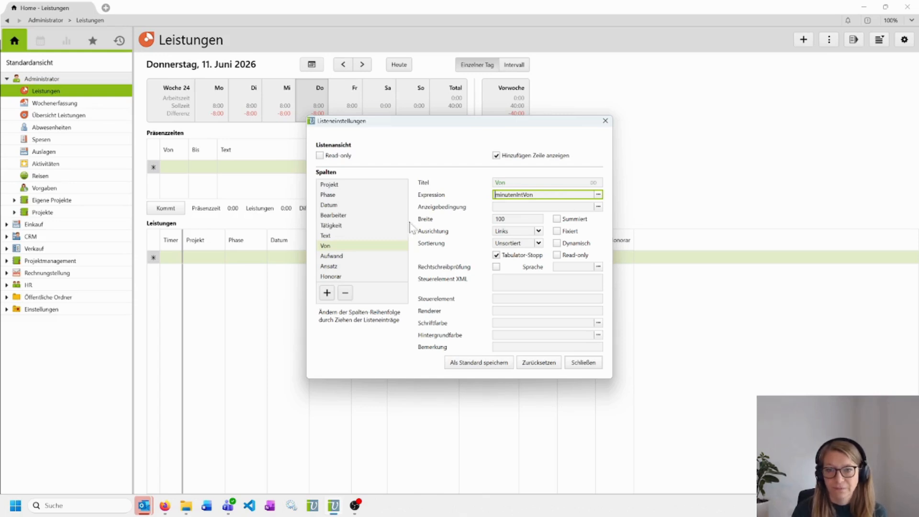
Step: Add a column titled "Bis" after Von with the expression minutenIntBis, and close the list settings
click(328, 293)
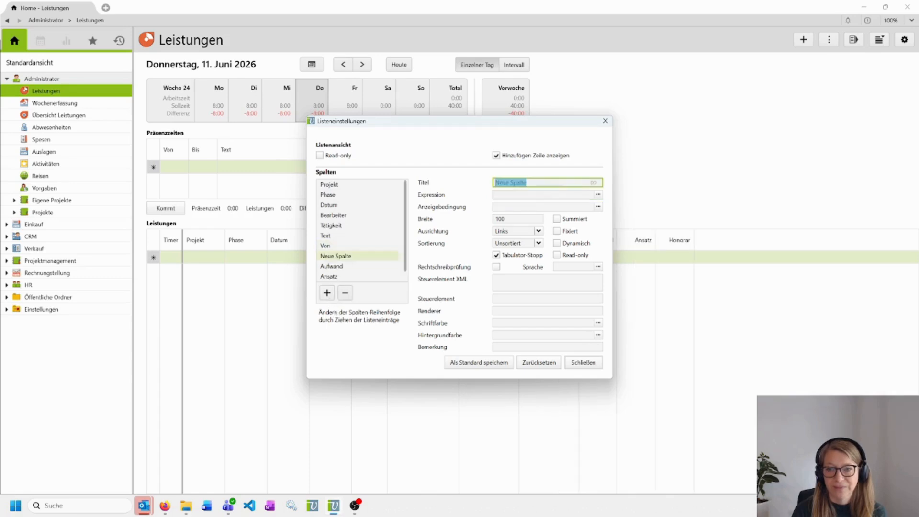
text(Bis)
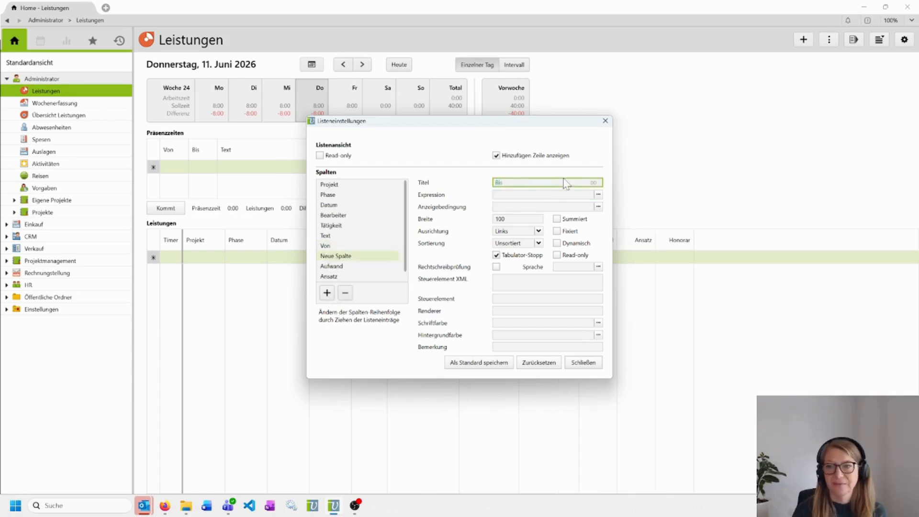
key(Tab)
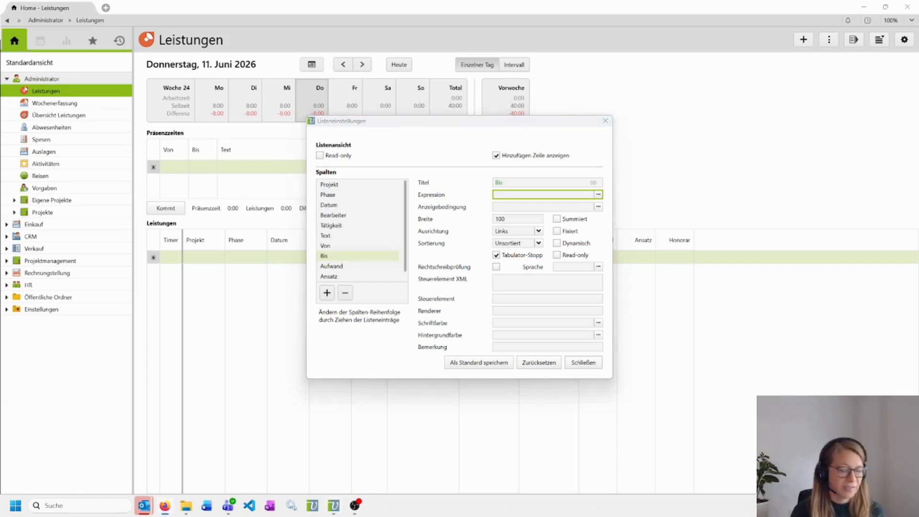
text(minutenIntBis)
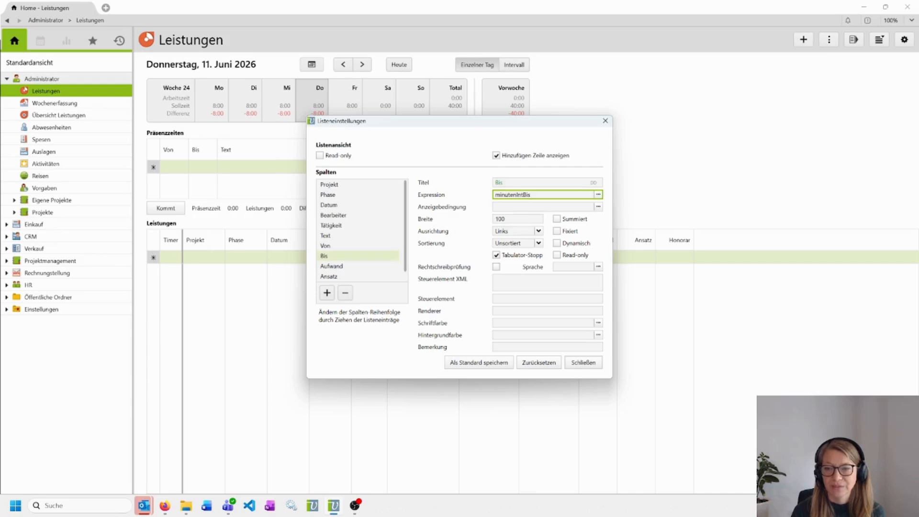
key(Tab)
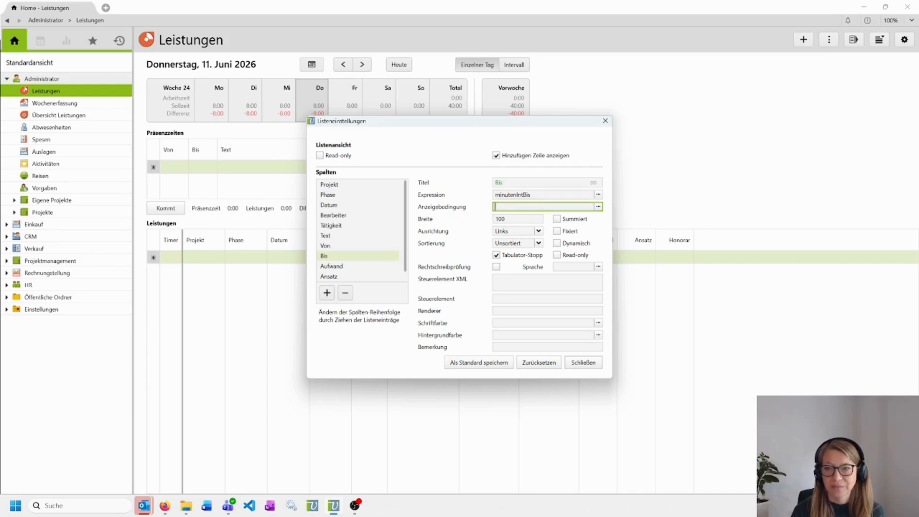
click(583, 363)
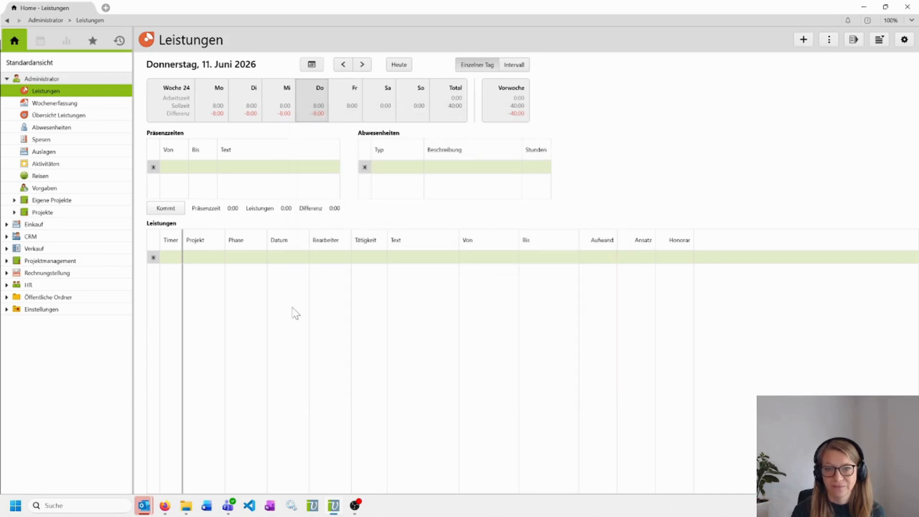
Step: Create a new service entry for project AZZ1 in the Leistungen list
click(198, 258)
click(220, 259)
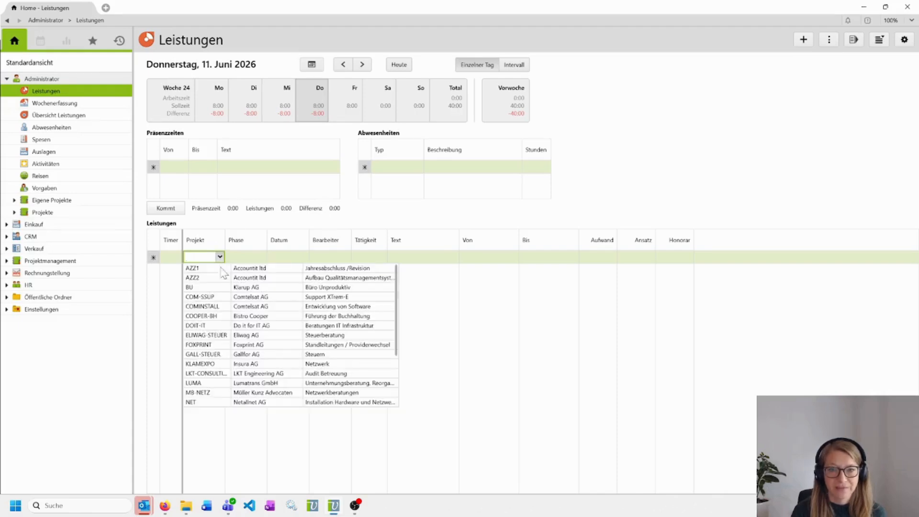
click(219, 267)
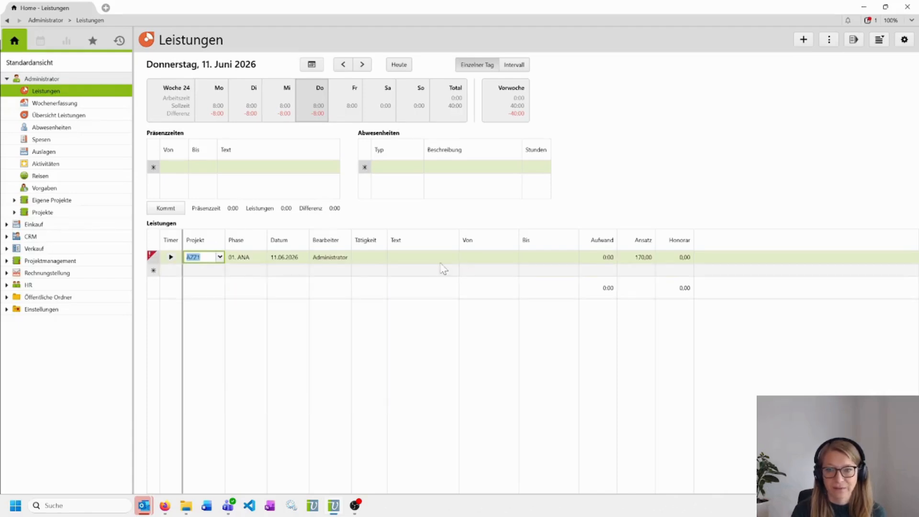
Step: Enter 12 as Von and 13 as Bis in the AZZ1 service entry
click(475, 258)
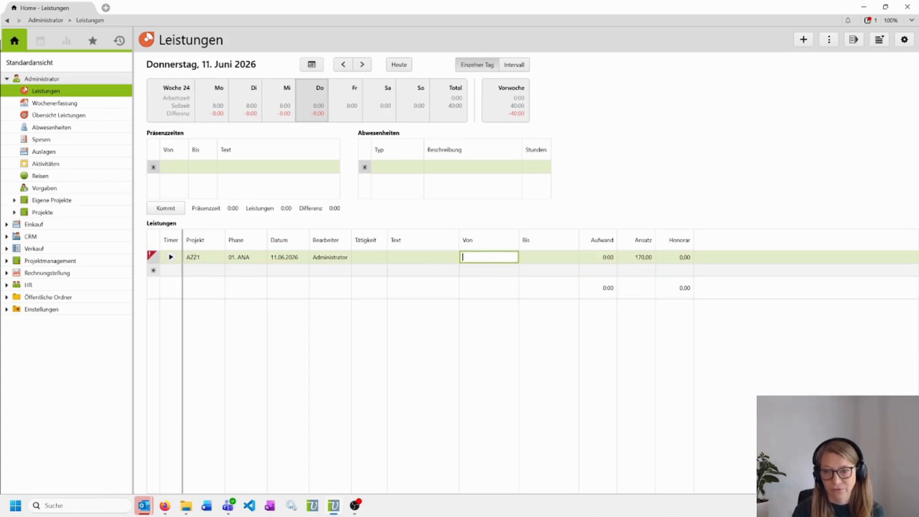
key(Tab)
key(Tab)
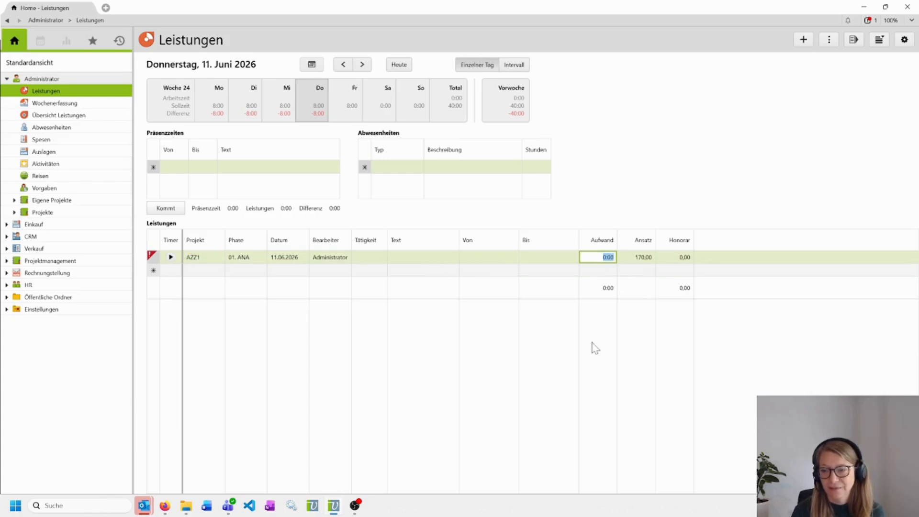
click(496, 258)
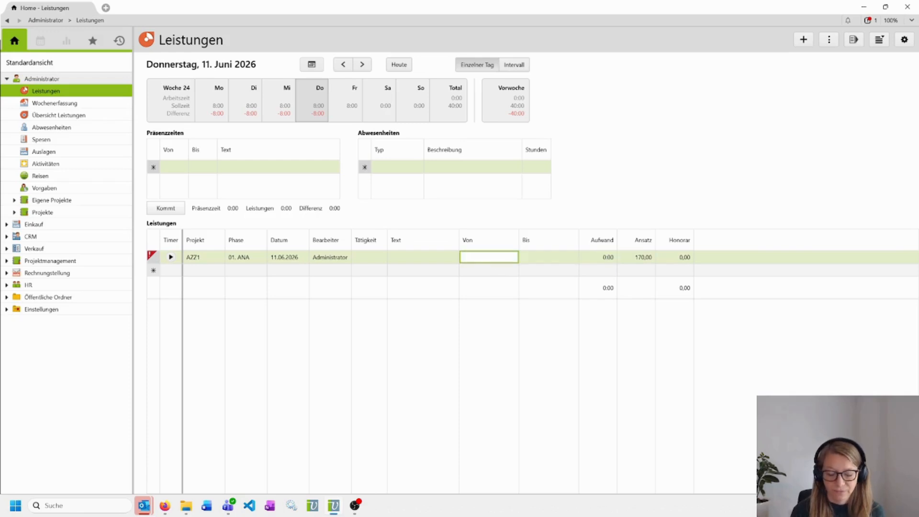
text(12)
key(Tab)
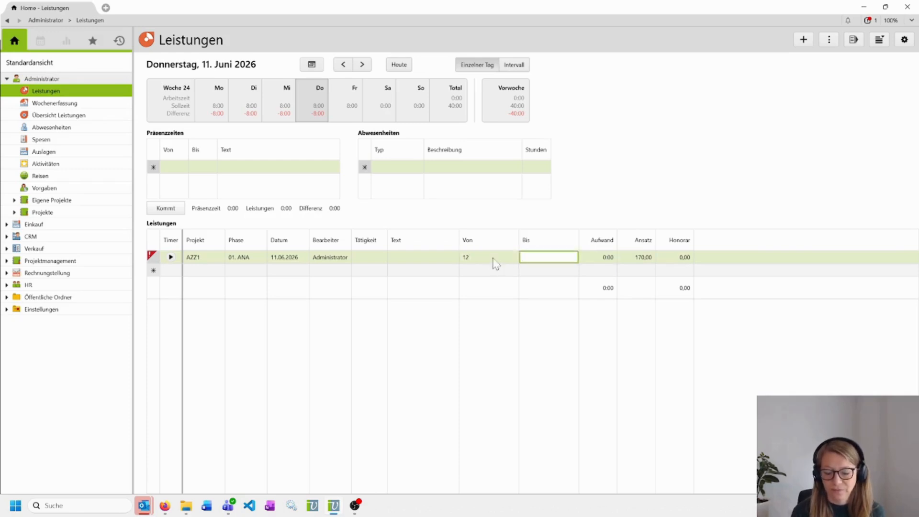
text(13)
key(Tab)
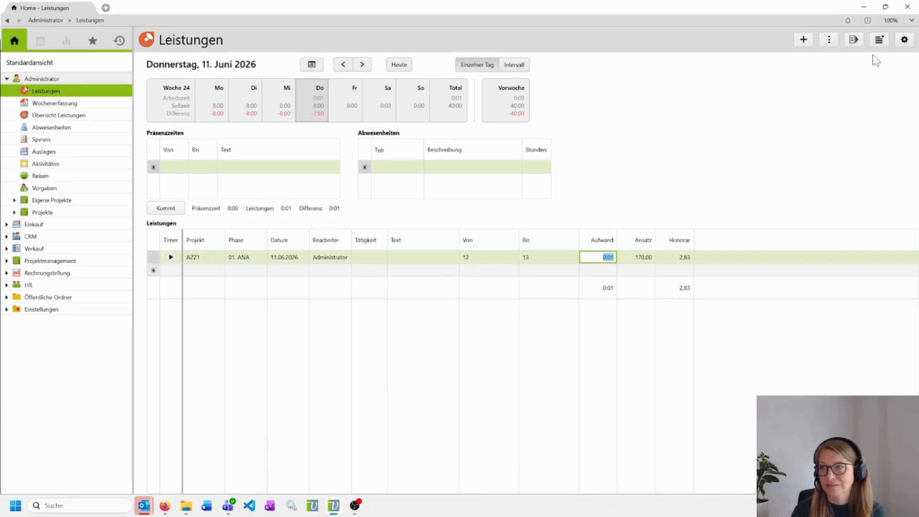
Step: Set the renderer of the Von column to dbmTim.TimeRenderer in the list settings
click(879, 43)
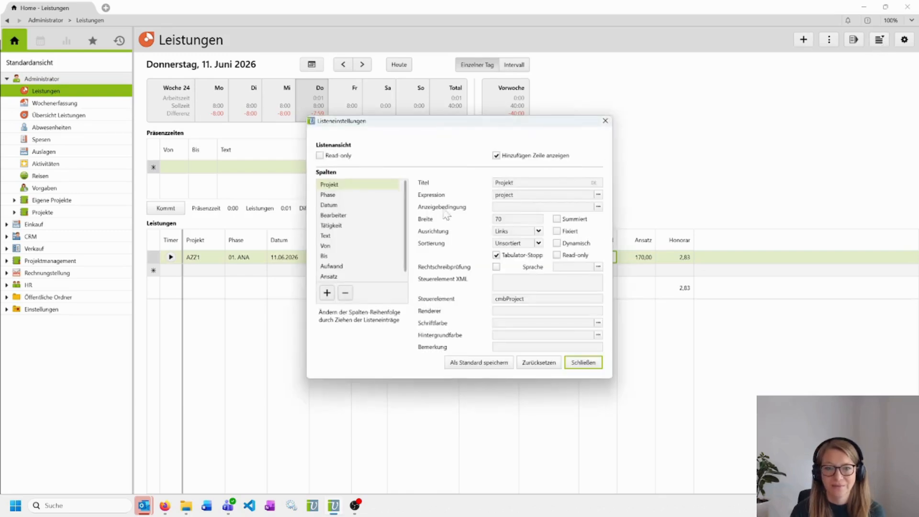
click(327, 247)
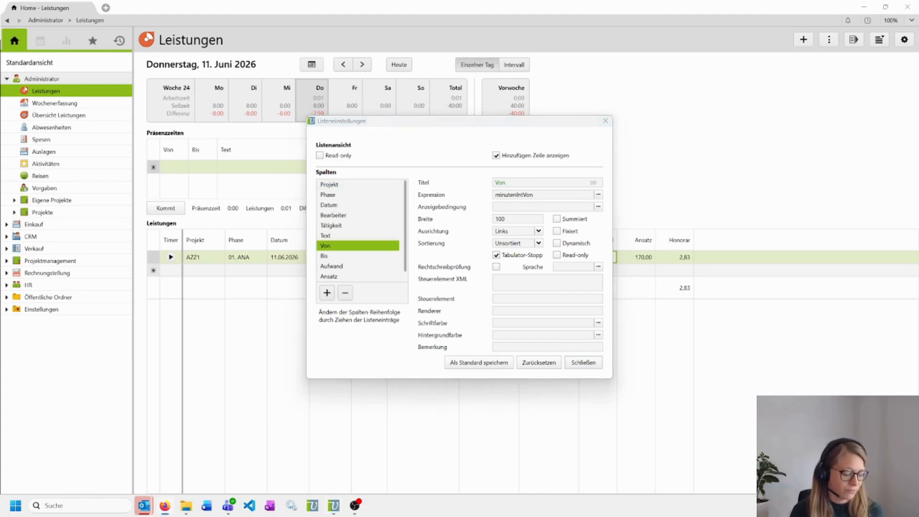
click(509, 311)
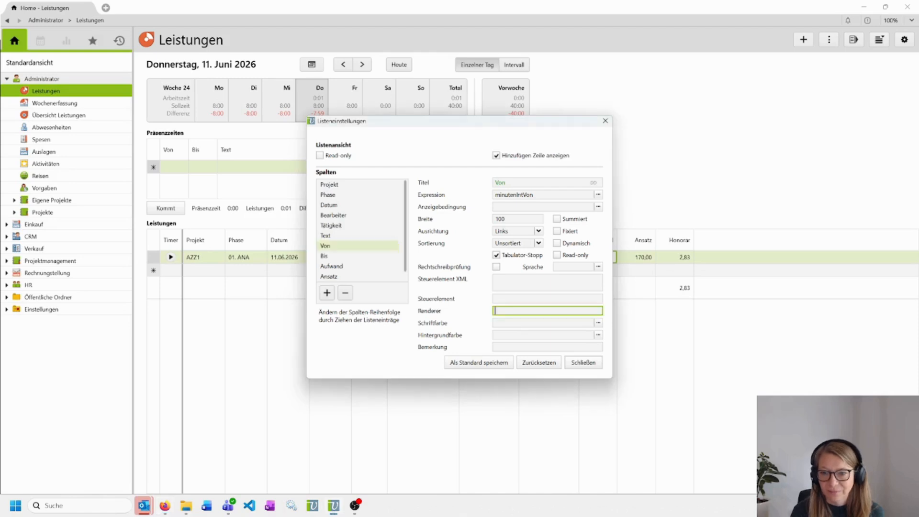
text(dbmTim.TimeRenderer)
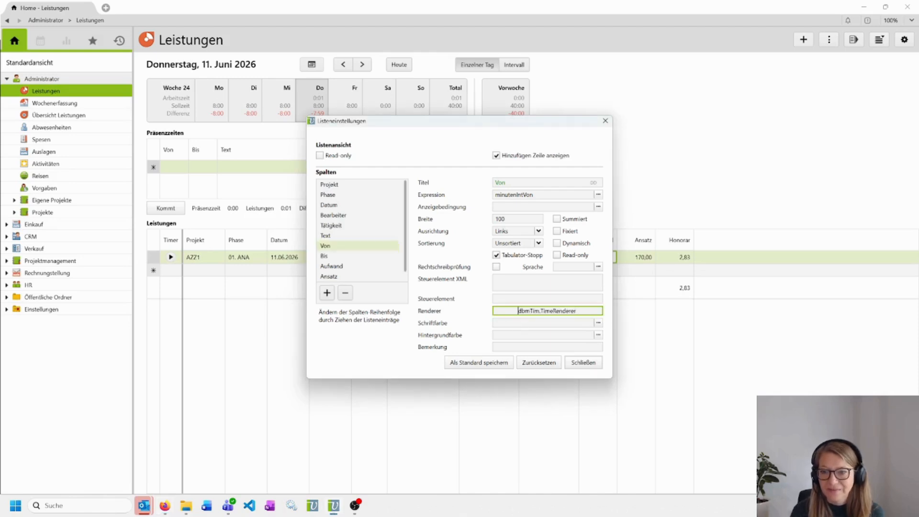
drag(518, 311, 494, 311)
key(BackSpace)
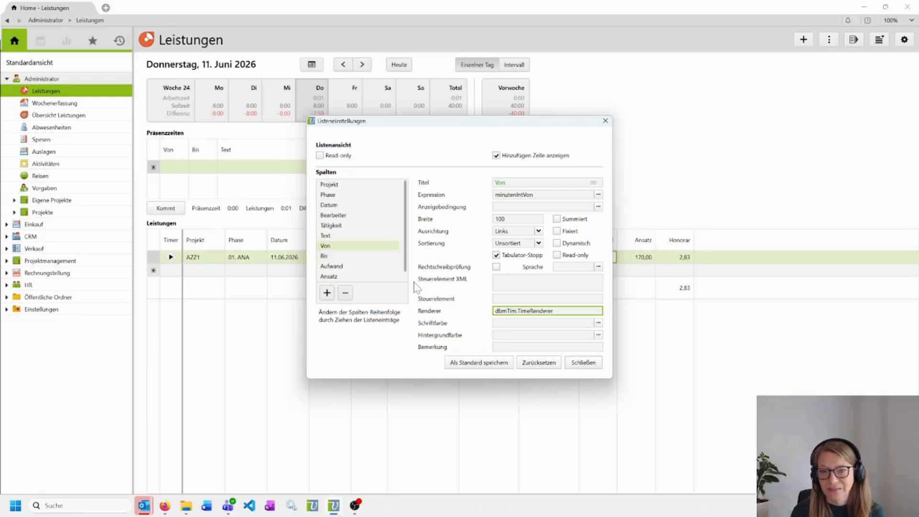
Step: Set the renderer of the Bis column to dbmTim.TimeRenderer and close the list settings
click(351, 257)
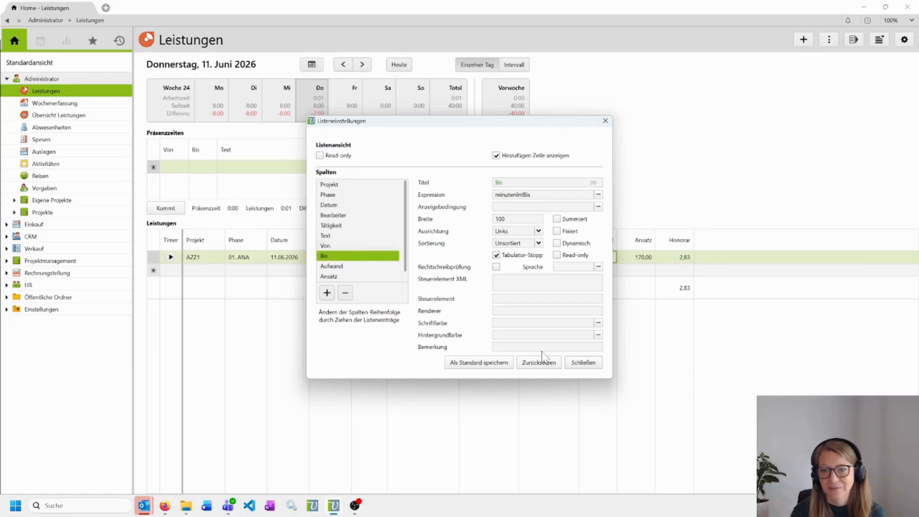
click(513, 311)
text(dbmTim.TimeRenderer)
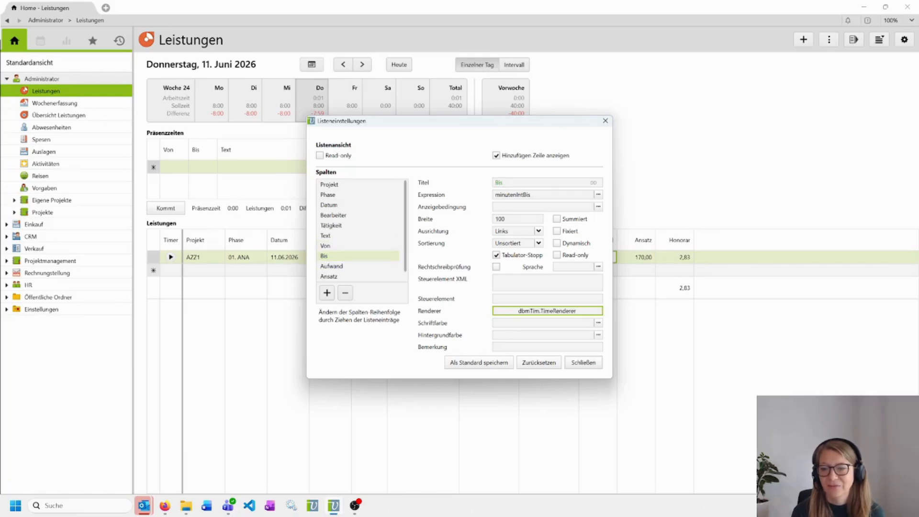
key(Delete)
text(d)
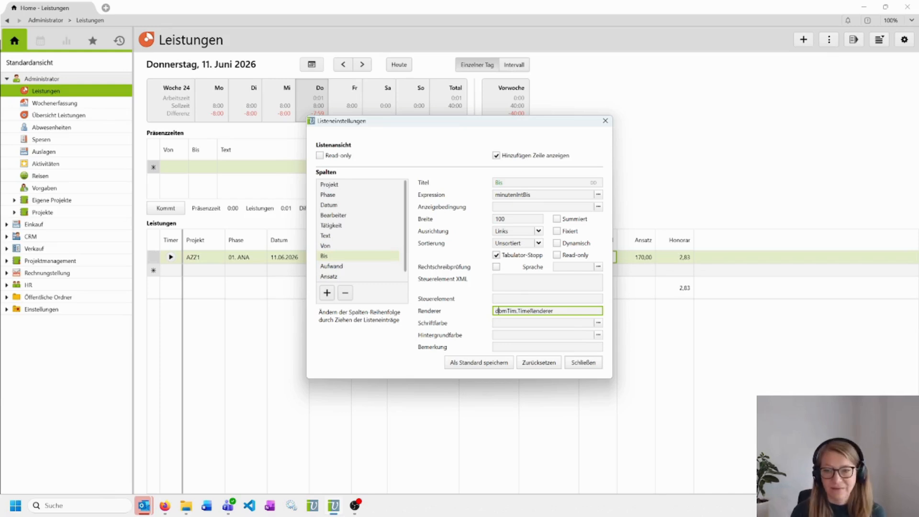
click(584, 362)
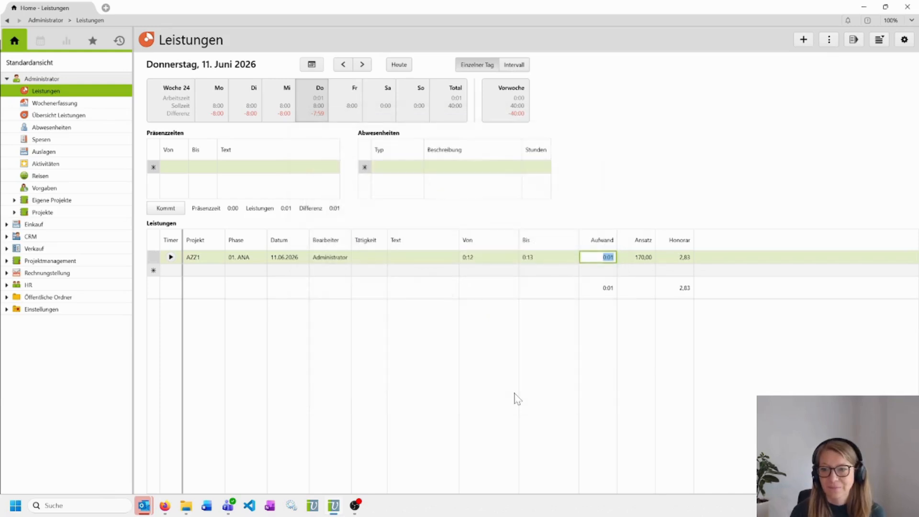
Step: Reload the Leistungen view and set the AZZ1 entry's times to Von 12:00 and Bis 13:00
click(68, 80)
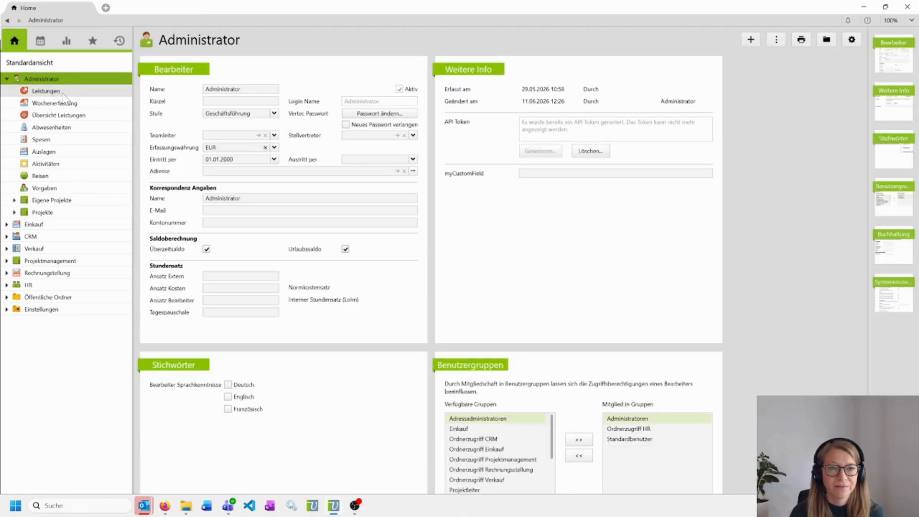
click(63, 93)
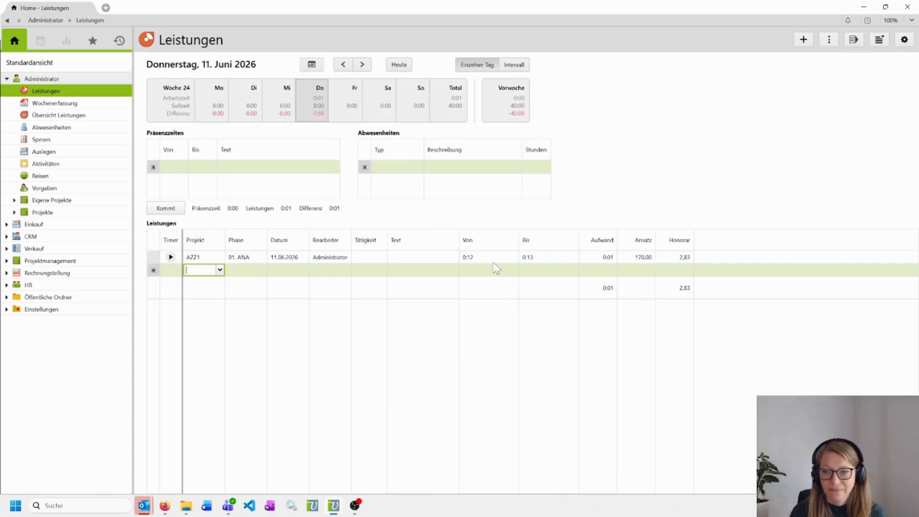
click(496, 258)
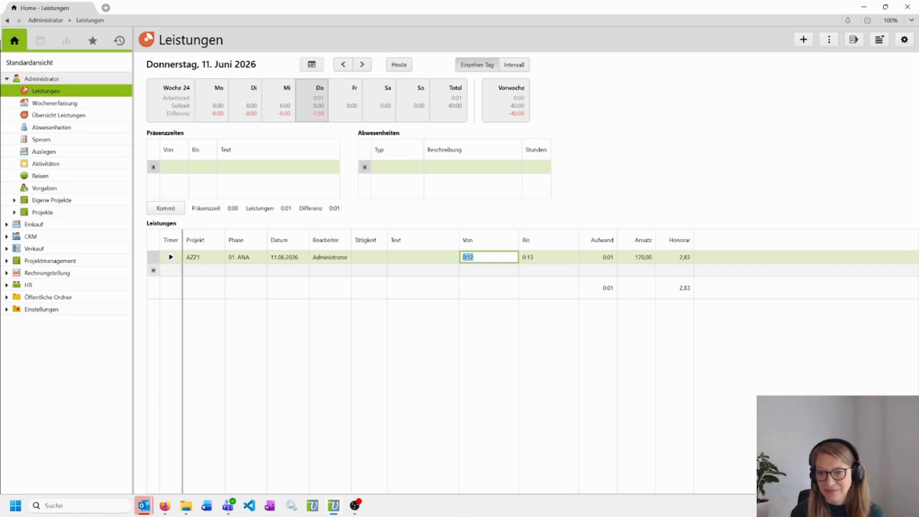
text(12)
key(Tab)
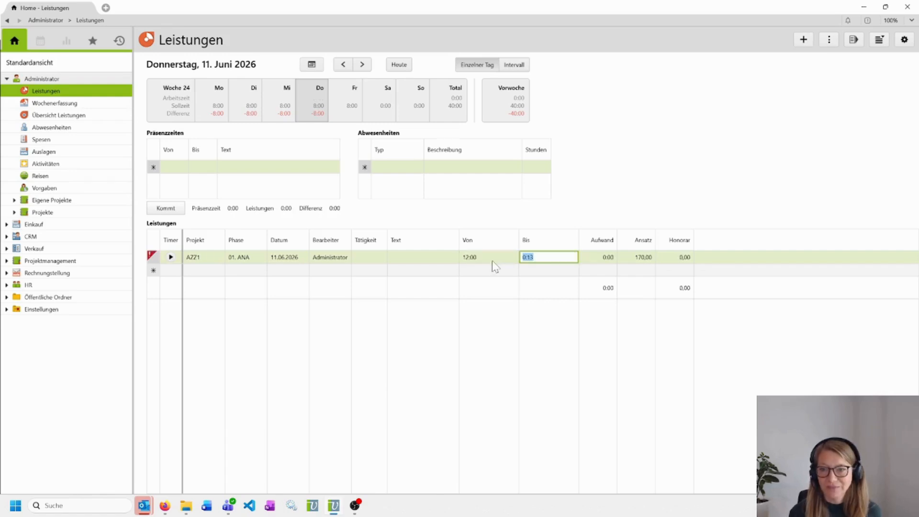
text(13)
key(Tab)
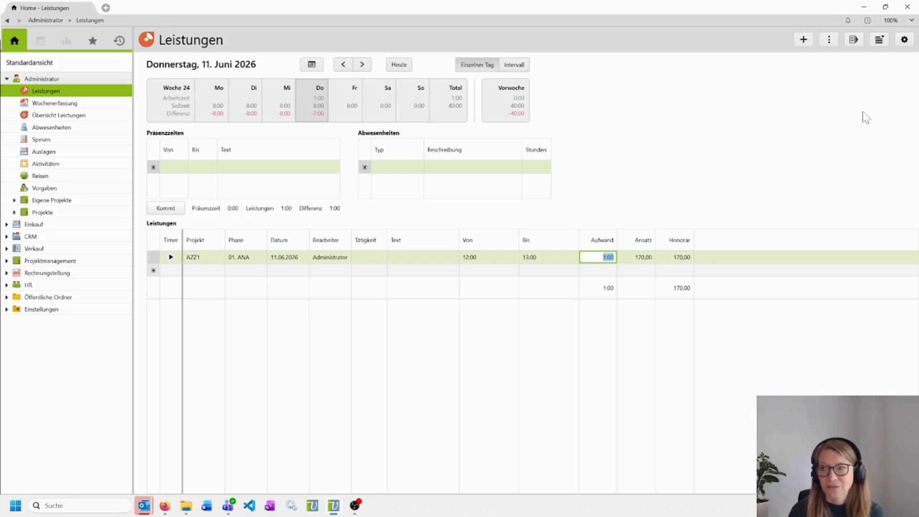
Step: Set the width of both the Von and Bis columns to 50 in the list settings of the services list
click(879, 40)
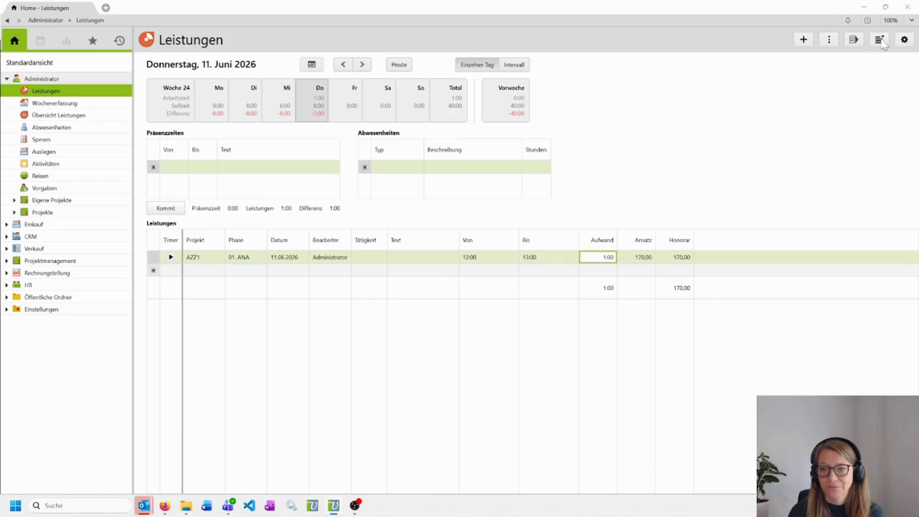
click(336, 247)
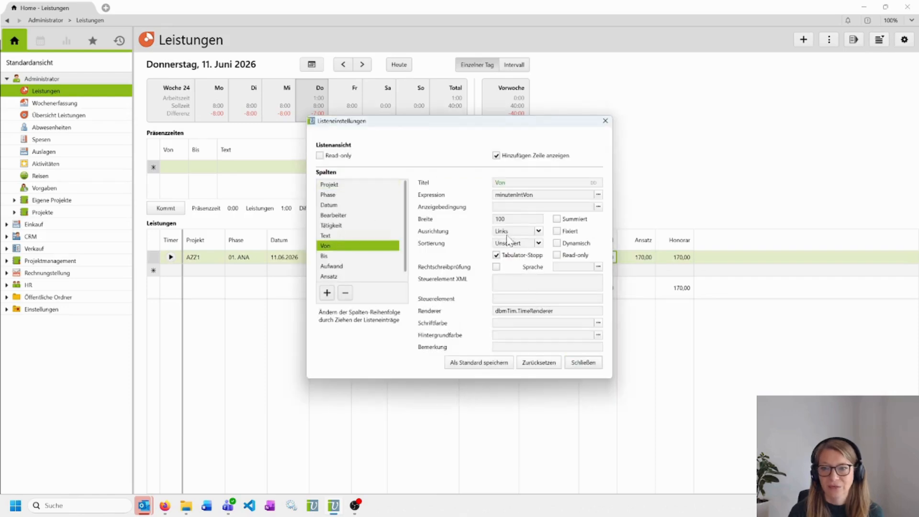
click(500, 219)
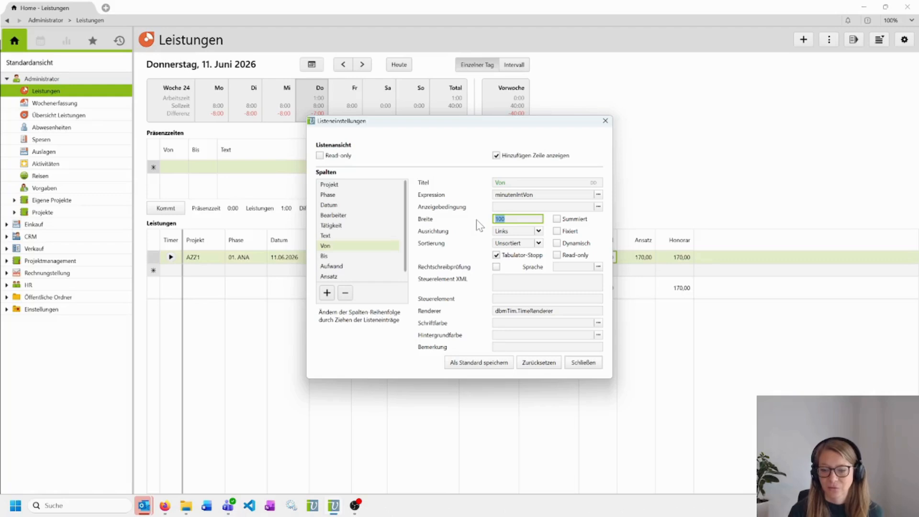
text(50)
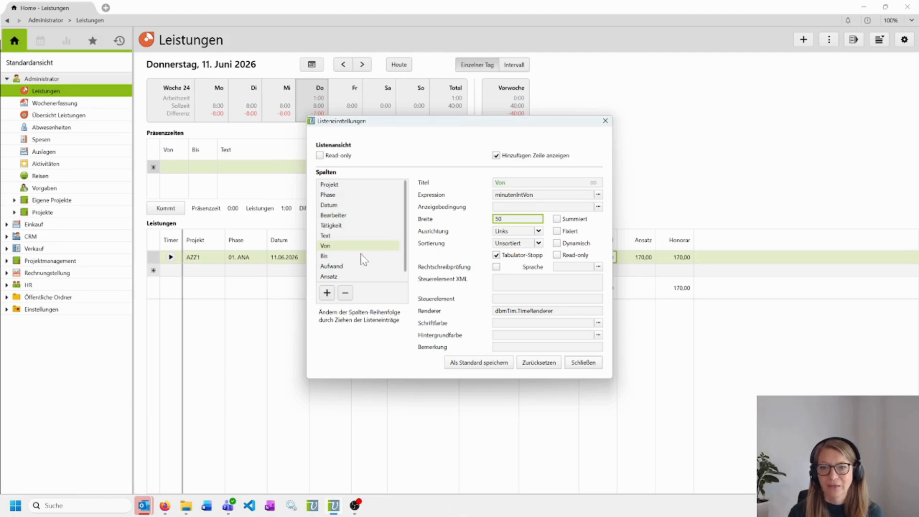
click(360, 257)
click(497, 220)
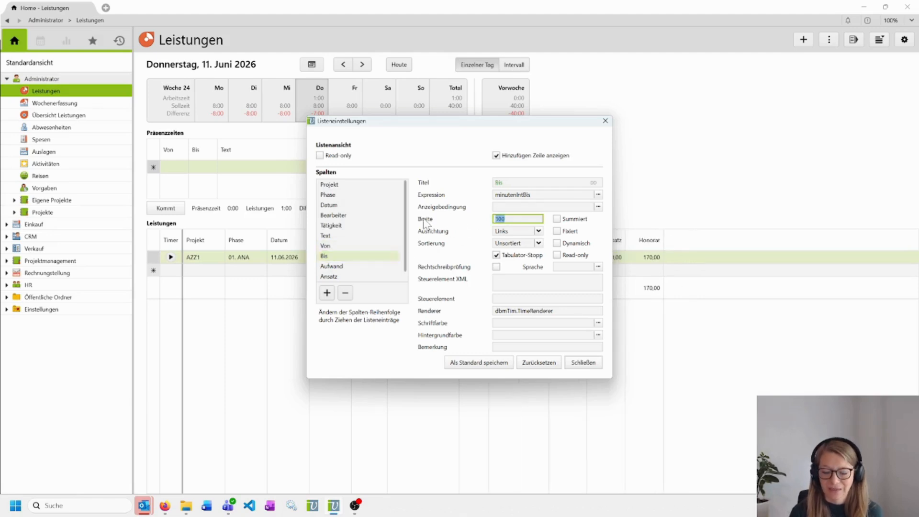
text(50)
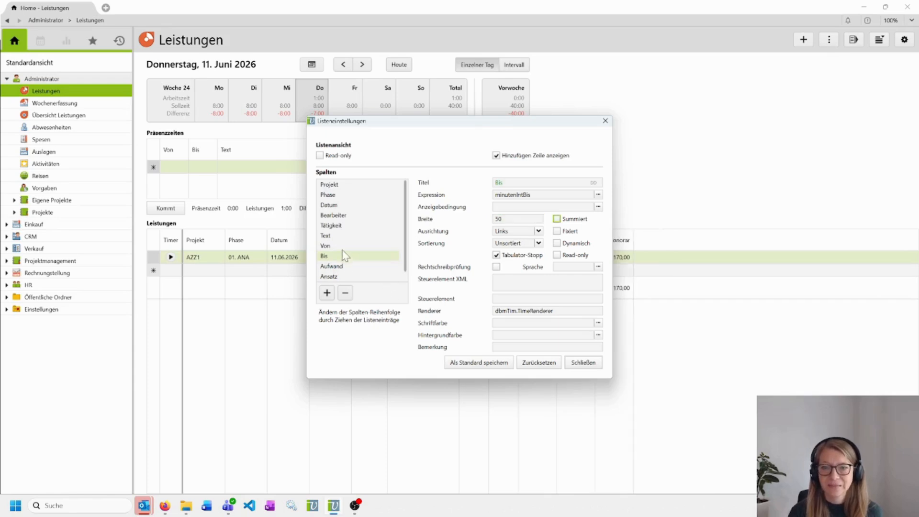
Step: Set the alignment of the Von and Bis columns to Rechts and close the list settings
click(342, 248)
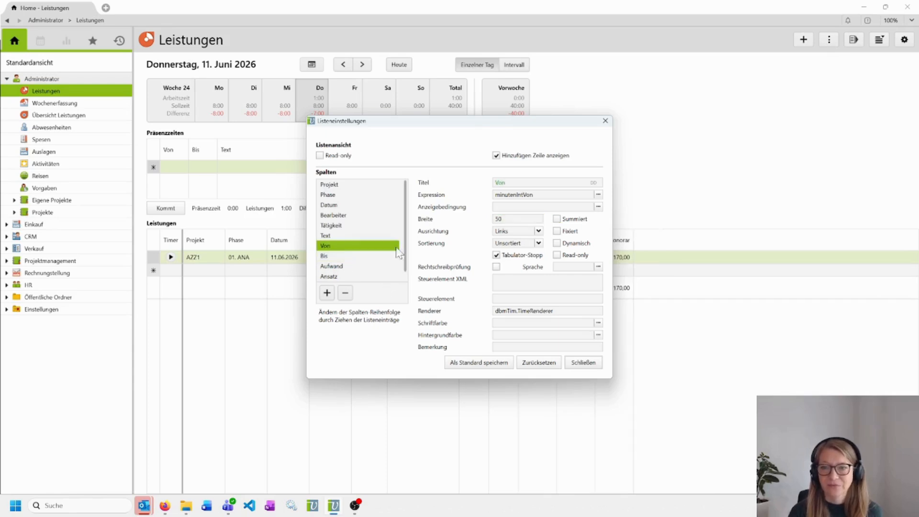
click(538, 231)
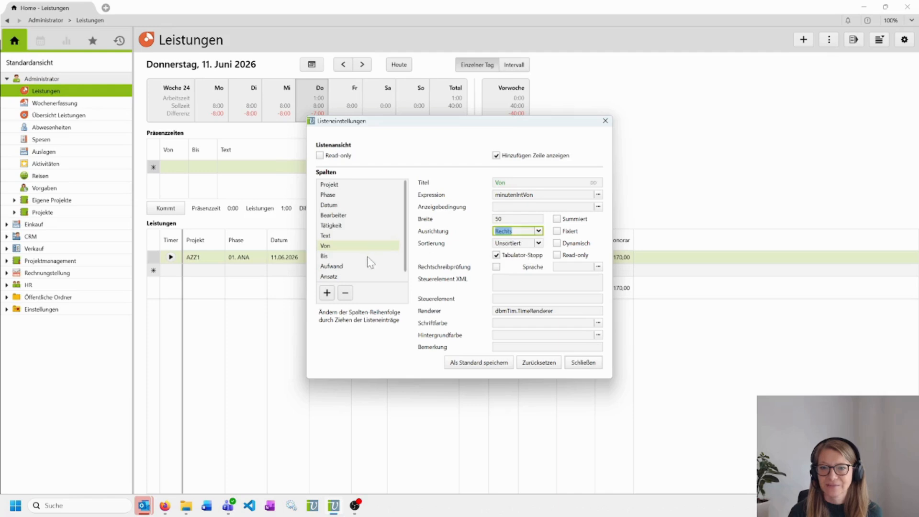
click(374, 256)
click(538, 231)
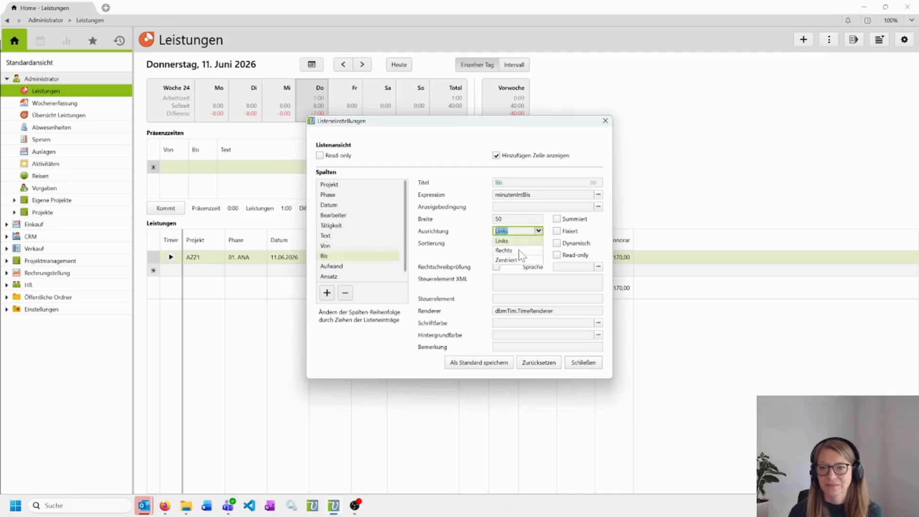
click(520, 246)
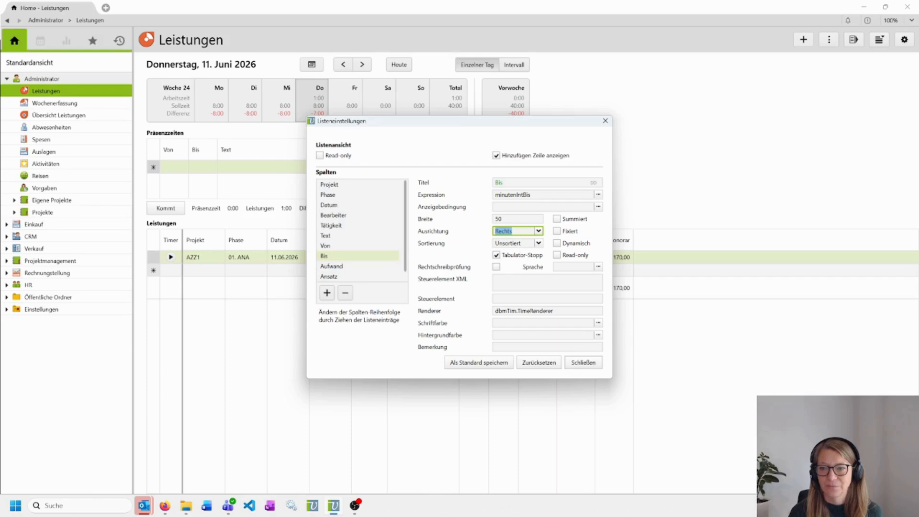
click(584, 364)
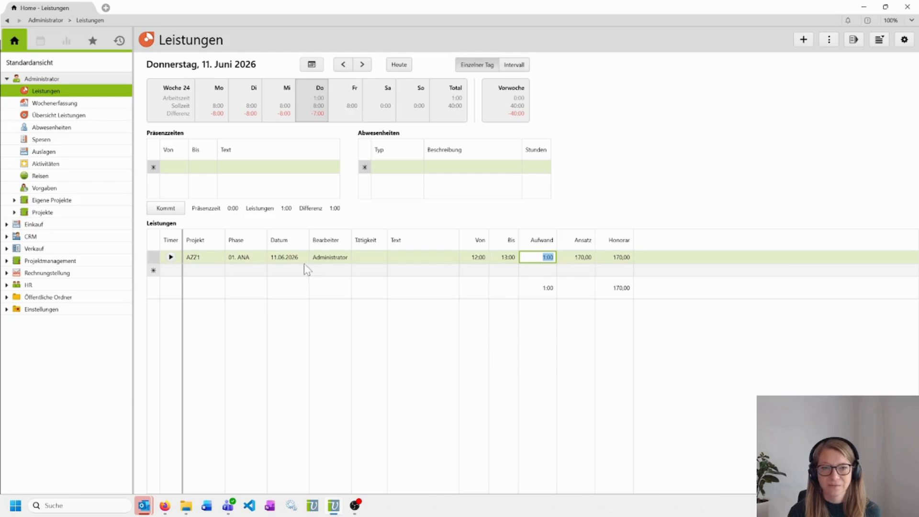
Step: Add a new service entry for project AZZ2 in the Leistungen list
click(278, 271)
key(shift+Tab)
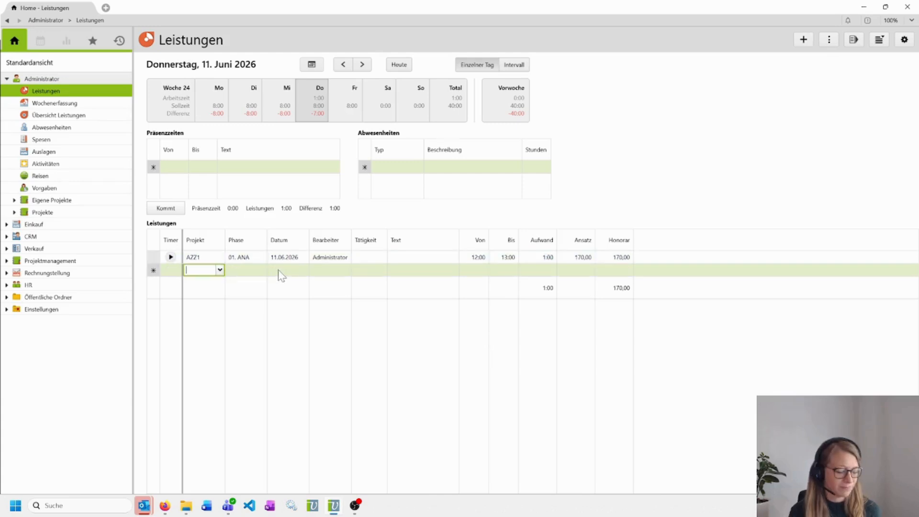
key(alt+Down)
key(Down)
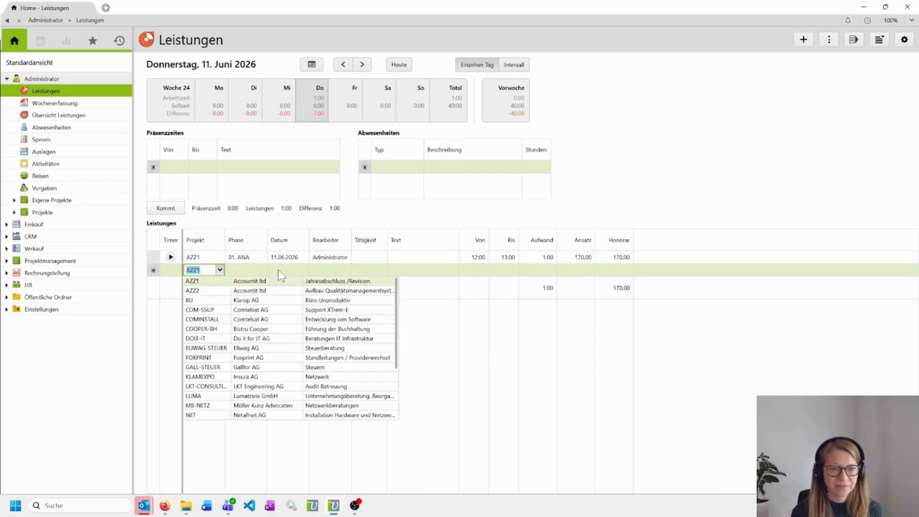
key(Down)
key(Return)
key(Tab)
key(Tab)
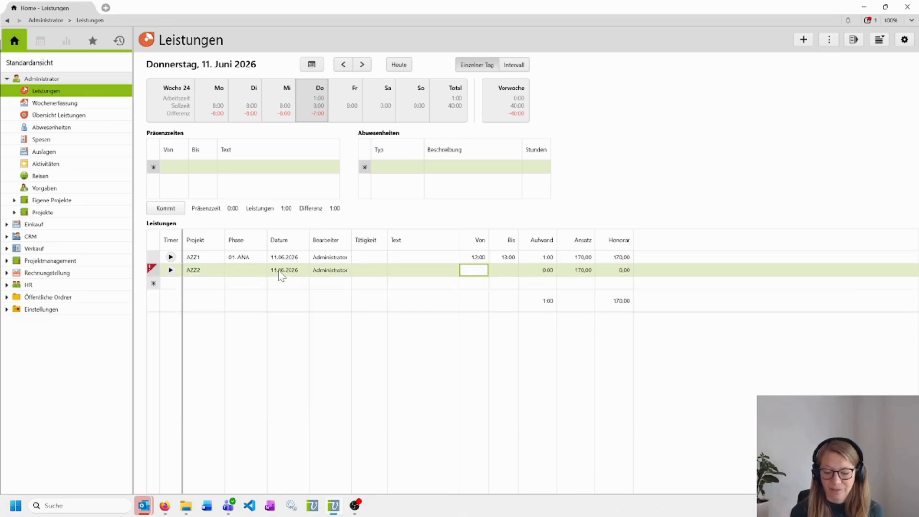
Step: Enter 14 as Von and 14:30 as Bis in the AZZ2 service entry
text(14)
key(Tab)
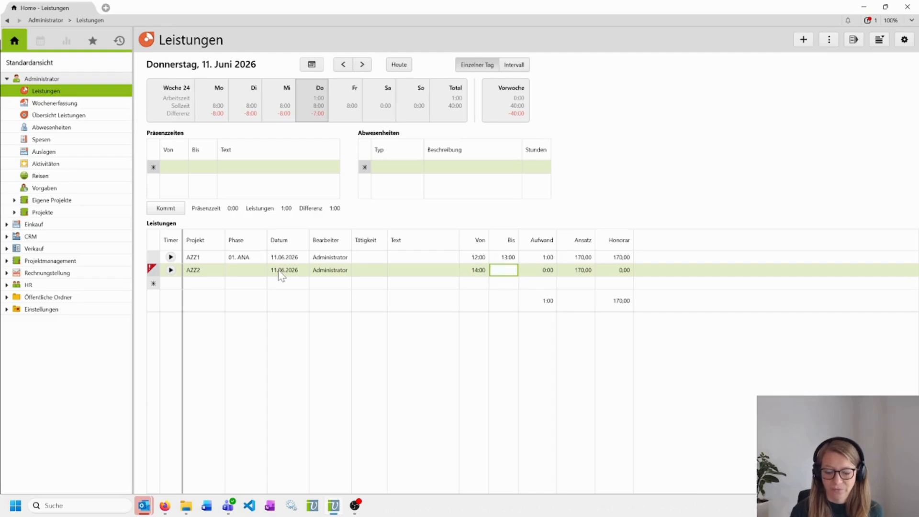
text(14:30)
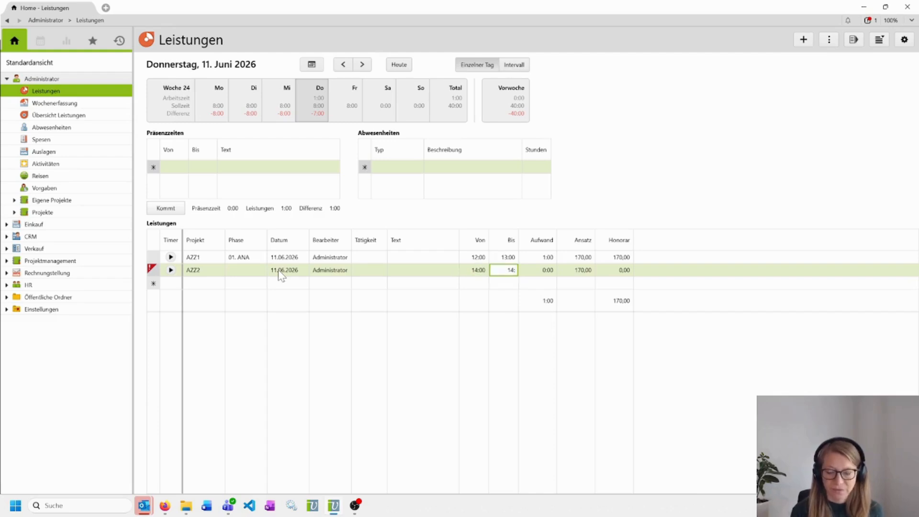
key(Tab)
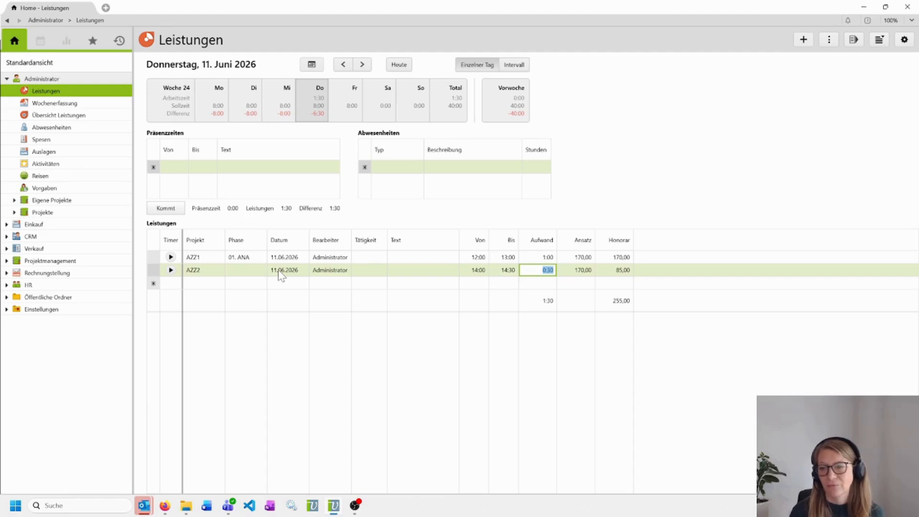